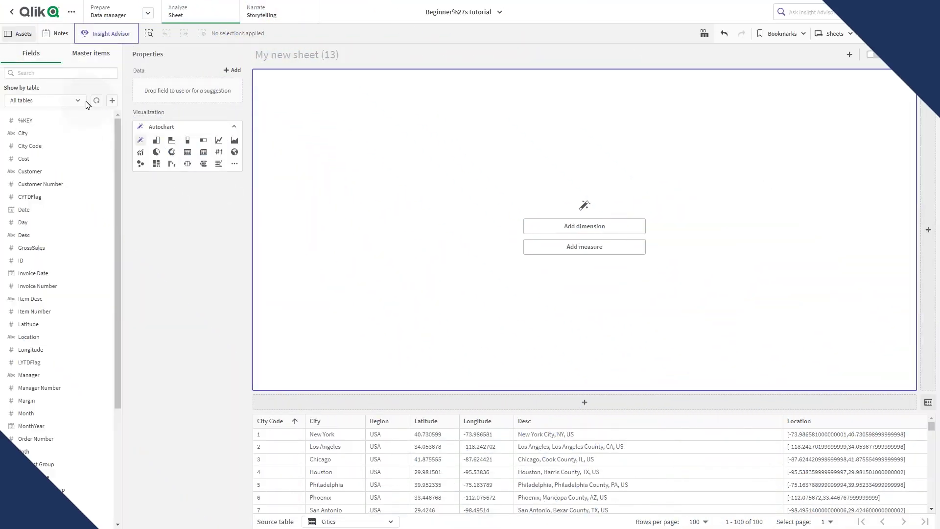
Step: Build a bar chart with Product Type as dimension and Sum(Sales) as measure
{"action": "left_click", "coordinate": [72, 75]}
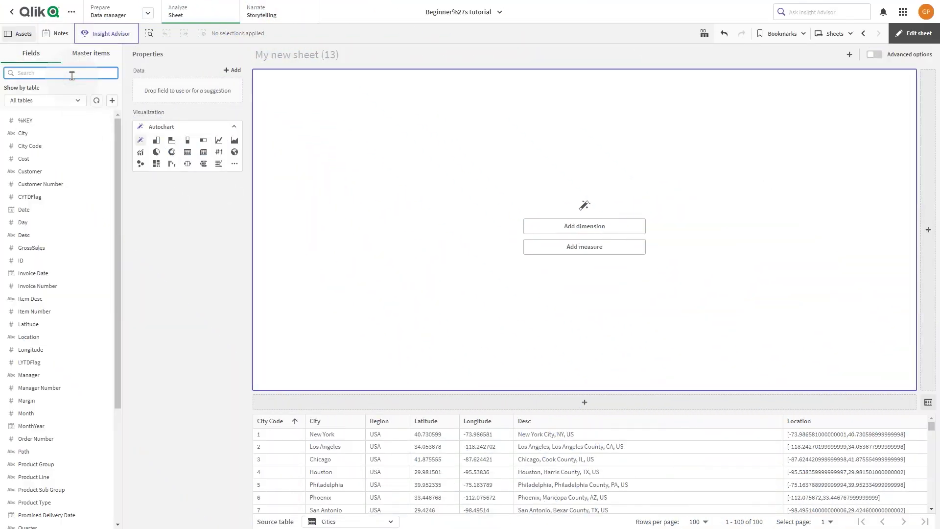
{"action": "type", "text": "prod"}
{"action": "left_click_drag", "start_coordinate": [47, 158], "coordinate": [522, 211]}
{"action": "double_click", "coordinate": [72, 70]}
{"action": "type", "text": "Sales"}
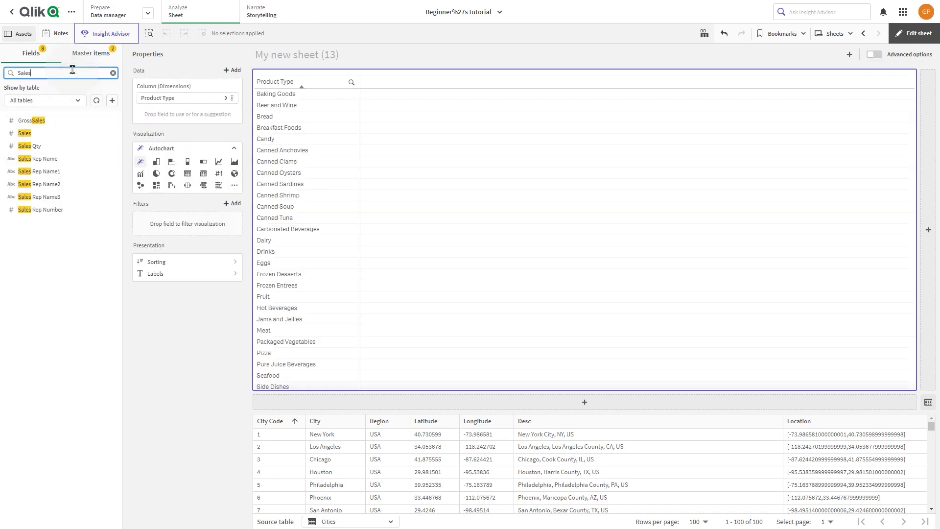
{"action": "left_click_drag", "start_coordinate": [46, 133], "coordinate": [473, 227]}
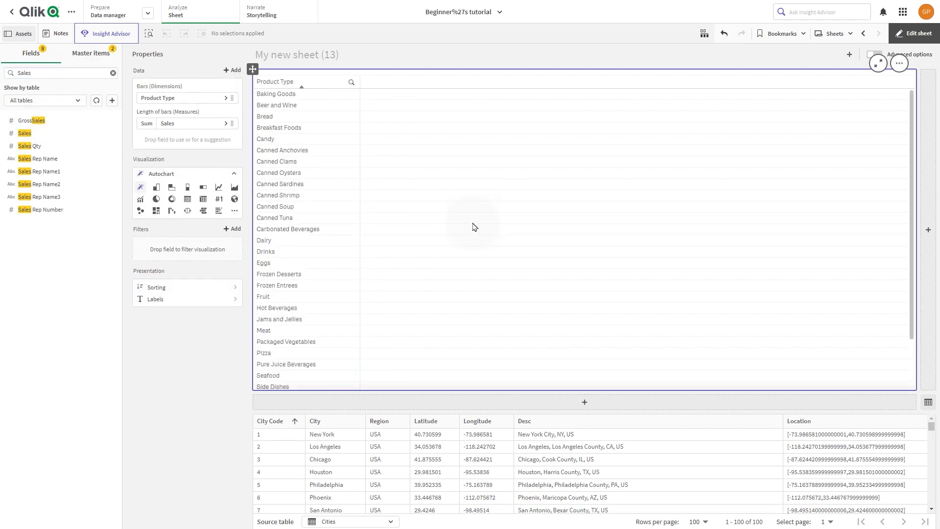
Step: Add a Sales condition filter of greater than 40000 to the Product Type chart
{"action": "left_click_drag", "start_coordinate": [44, 133], "coordinate": [186, 299]}
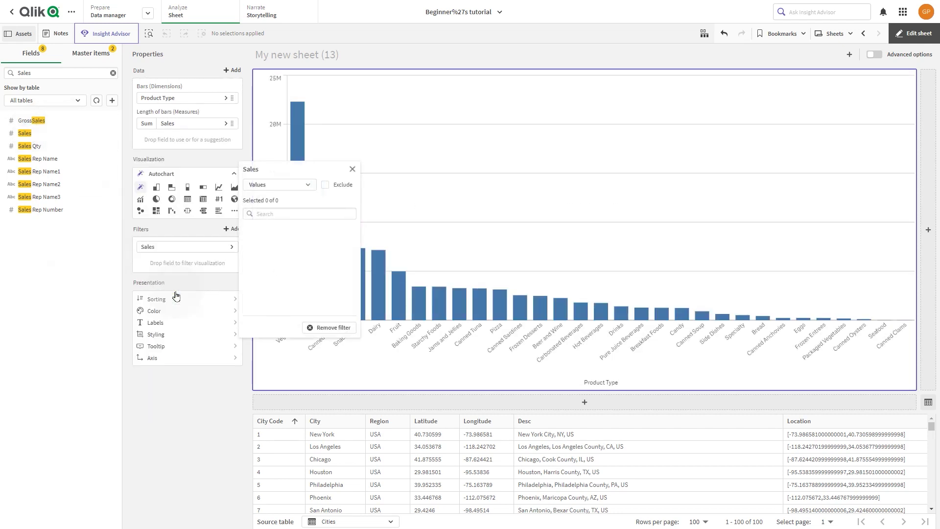
{"action": "left_click", "coordinate": [269, 185]}
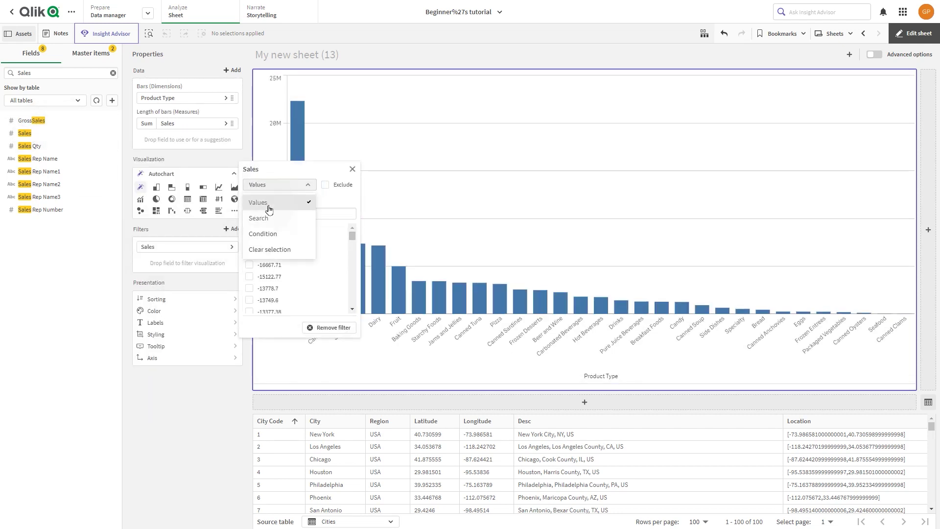
{"action": "left_click", "coordinate": [264, 233]}
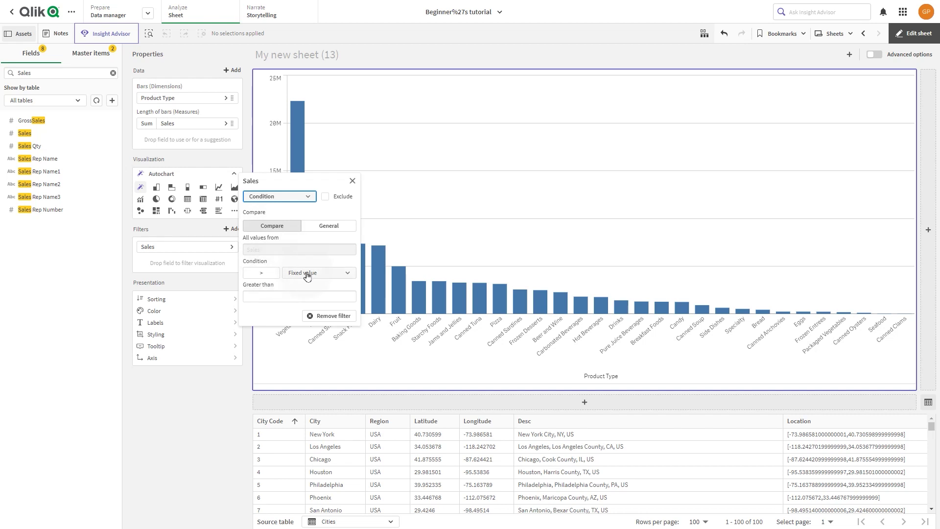
{"action": "left_click", "coordinate": [288, 295]}
{"action": "type", "text": "40000"}
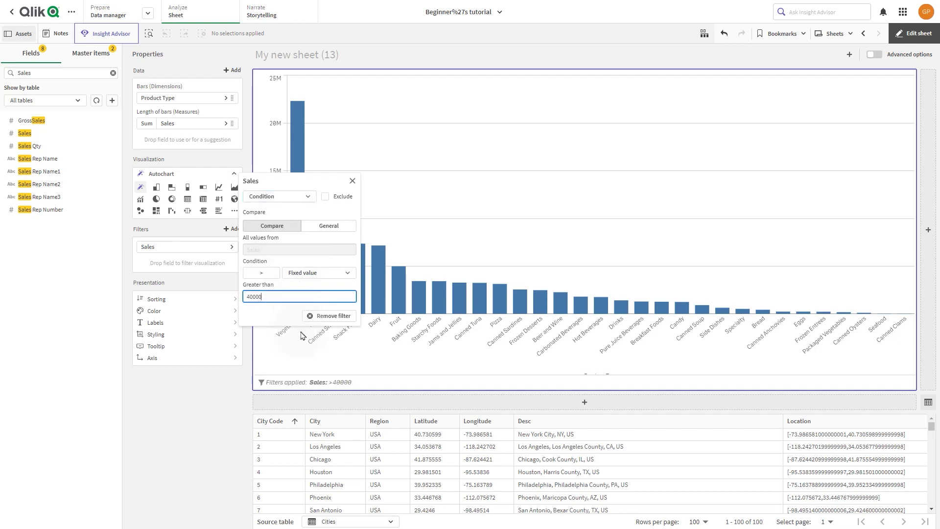
{"action": "left_click", "coordinate": [301, 335]}
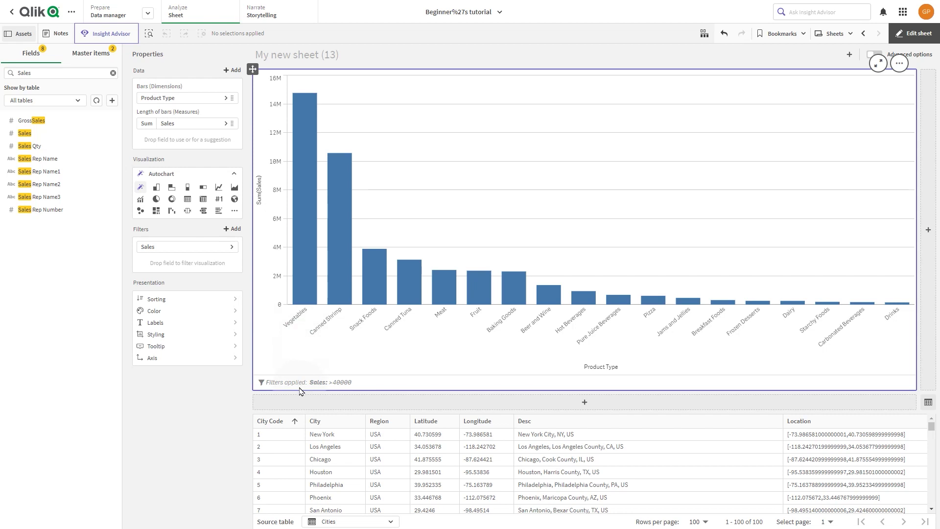
Step: Add a second chart beside the first with Sum(Sales) broken down by Customer
{"action": "left_click", "coordinate": [928, 230]}
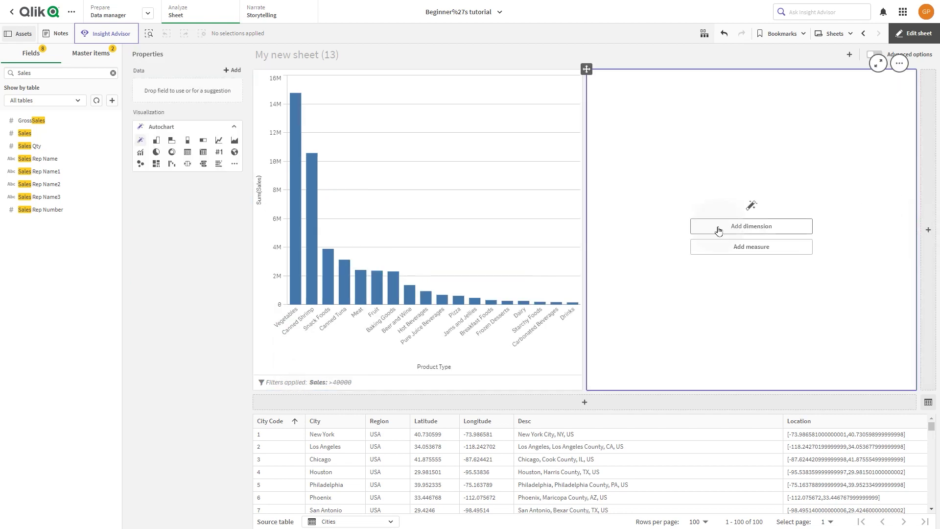
{"action": "left_click_drag", "start_coordinate": [35, 133], "coordinate": [730, 240]}
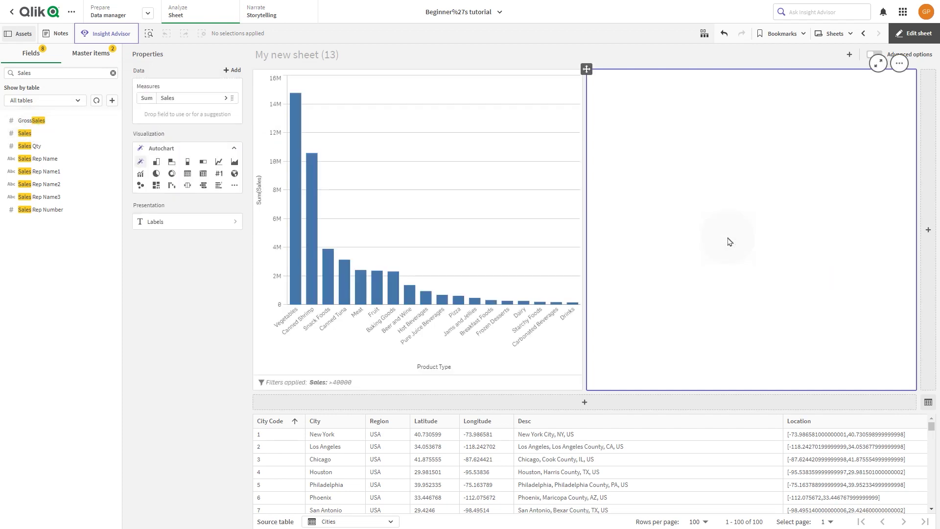
{"action": "left_click", "coordinate": [75, 72]}
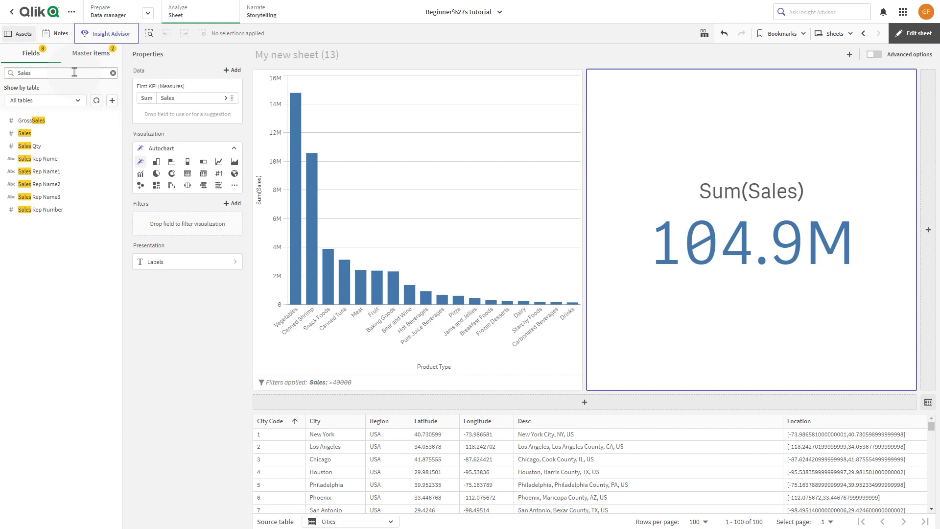
{"action": "key", "text": "ctrl+a"}
{"action": "type", "text": "cust"}
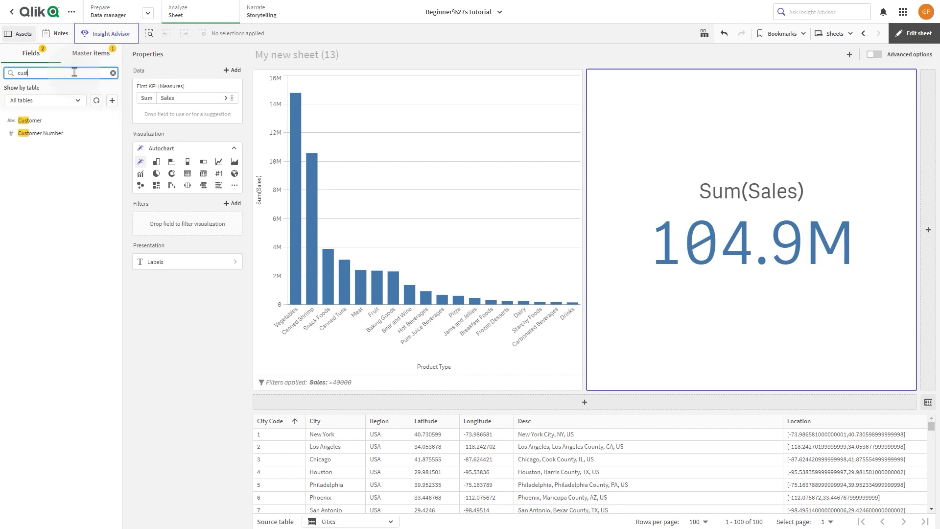
{"action": "left_click_drag", "start_coordinate": [37, 121], "coordinate": [696, 212]}
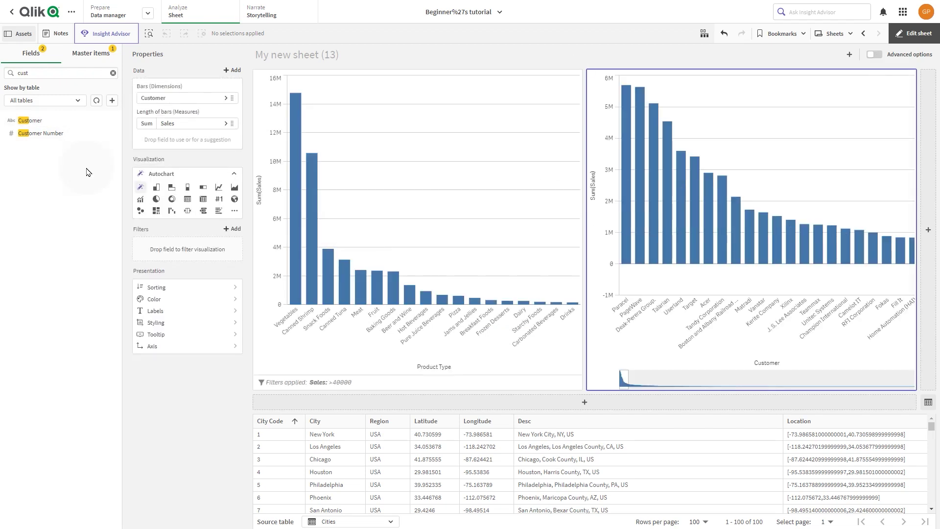
{"action": "double_click", "coordinate": [57, 71]}
Step: Filter the Customer chart with the condition Sales greater than calculated value avg(Margin)
{"action": "type", "text": "sales"}
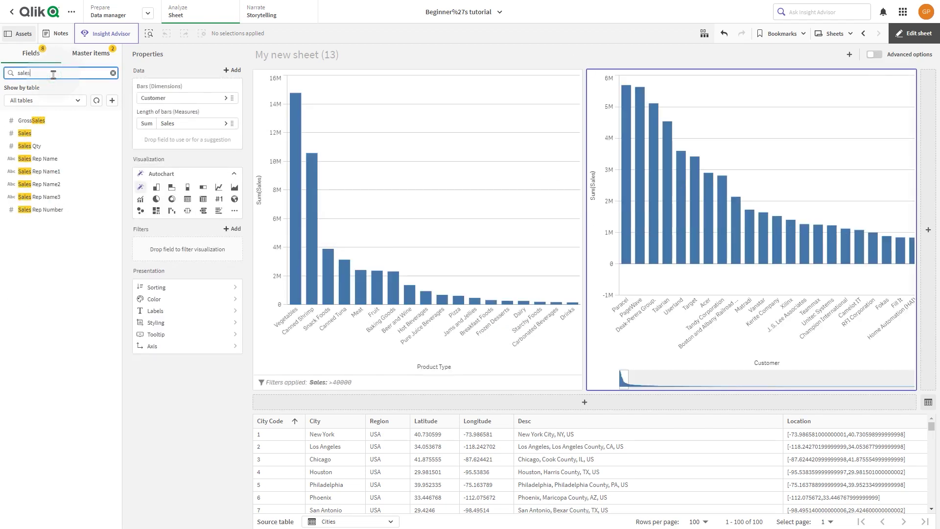
{"action": "left_click_drag", "start_coordinate": [45, 132], "coordinate": [172, 301]}
{"action": "left_click", "coordinate": [273, 185]}
{"action": "left_click", "coordinate": [266, 235]}
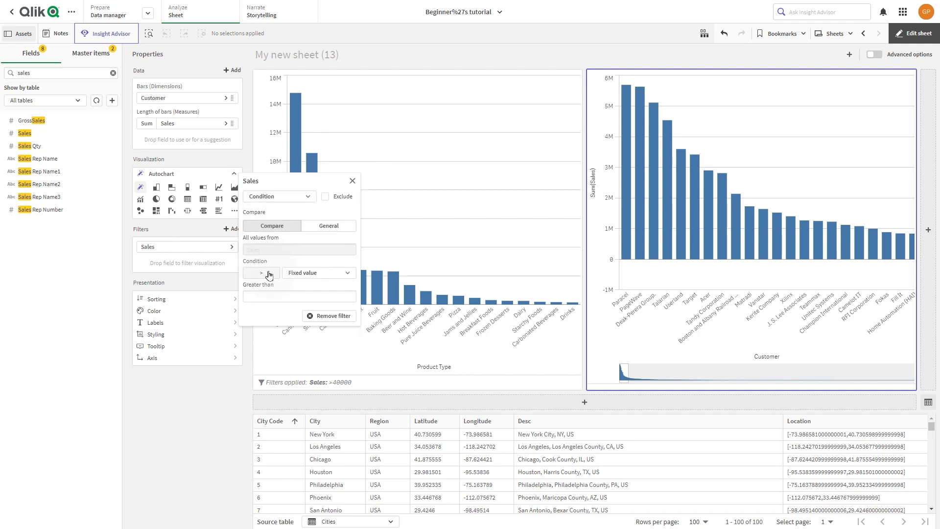
{"action": "left_click", "coordinate": [310, 273]}
{"action": "left_click", "coordinate": [306, 310]}
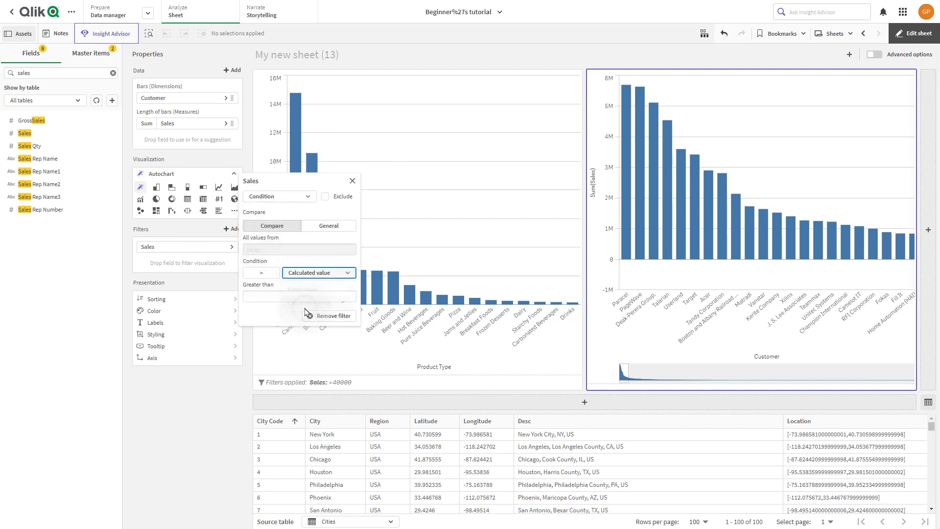
{"action": "left_click", "coordinate": [264, 300]}
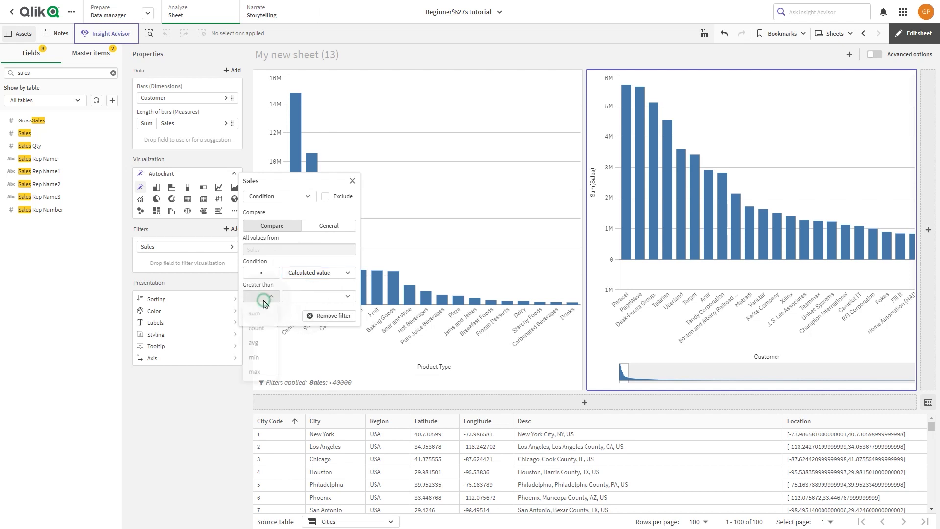
{"action": "left_click", "coordinate": [257, 348]}
{"action": "left_click", "coordinate": [300, 296]}
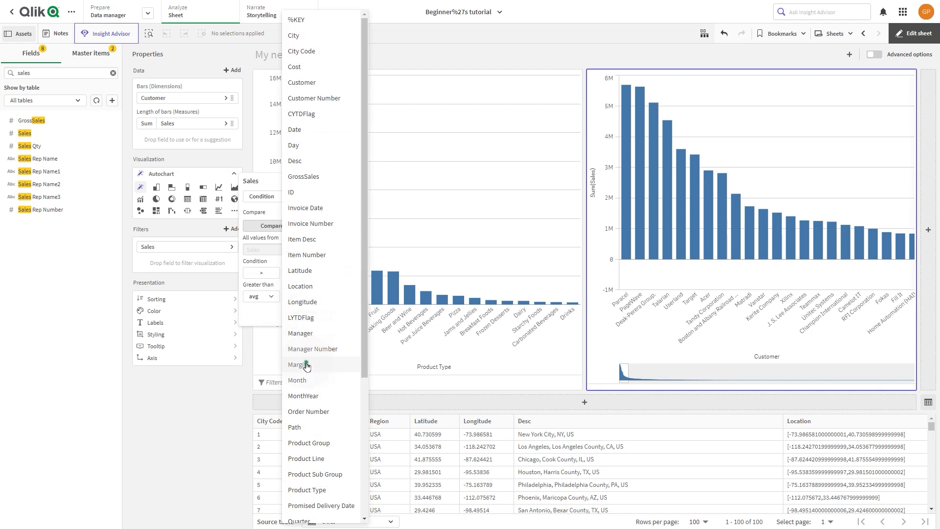
{"action": "left_click", "coordinate": [306, 365]}
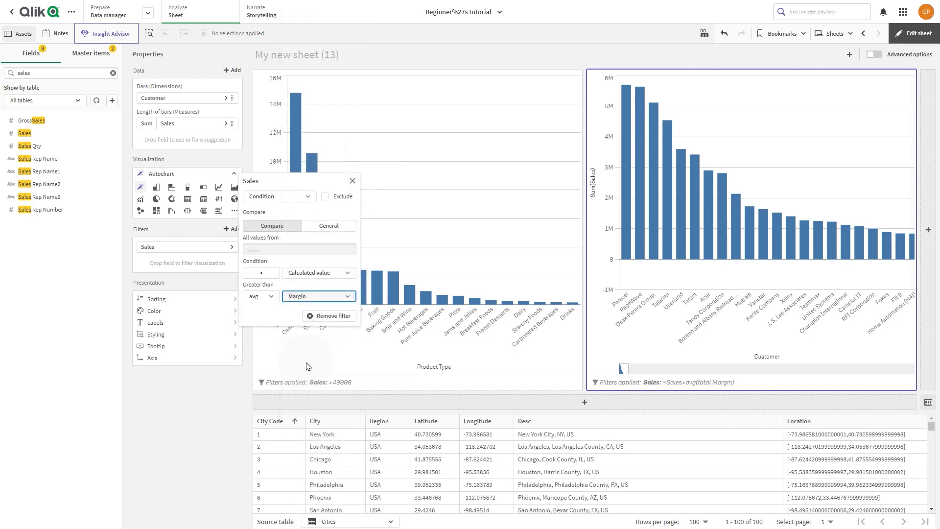
{"action": "left_click", "coordinate": [352, 182]}
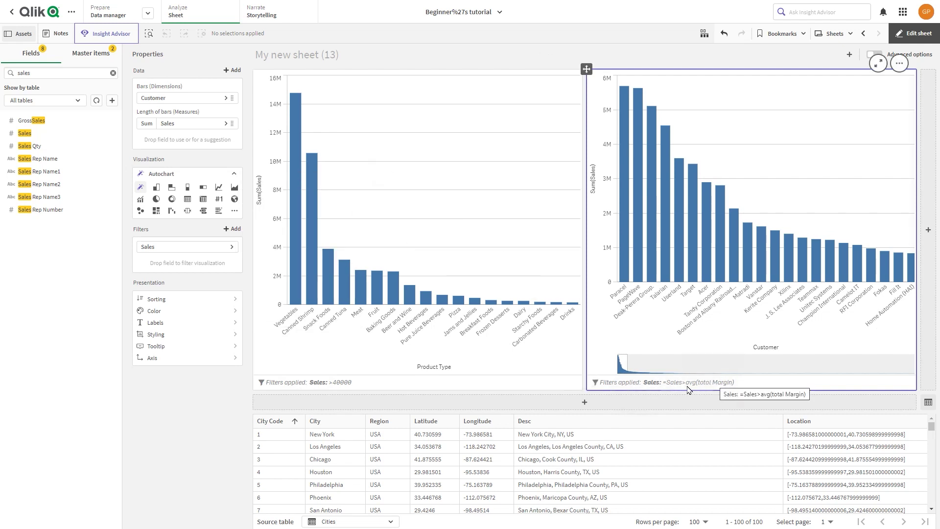
Step: Add a chart below showing Sum(Sales) by Region as a donut
{"action": "left_click", "coordinate": [563, 409]}
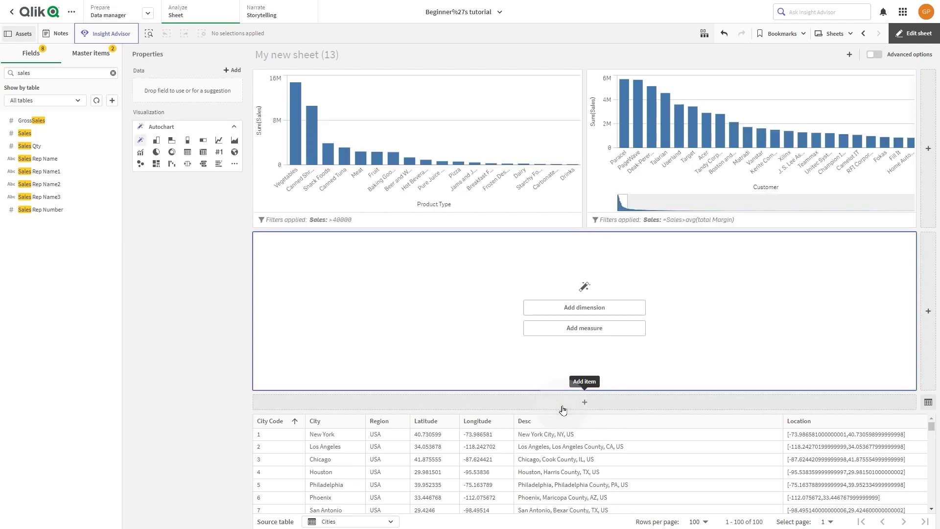
{"action": "left_click_drag", "start_coordinate": [39, 133], "coordinate": [575, 317]}
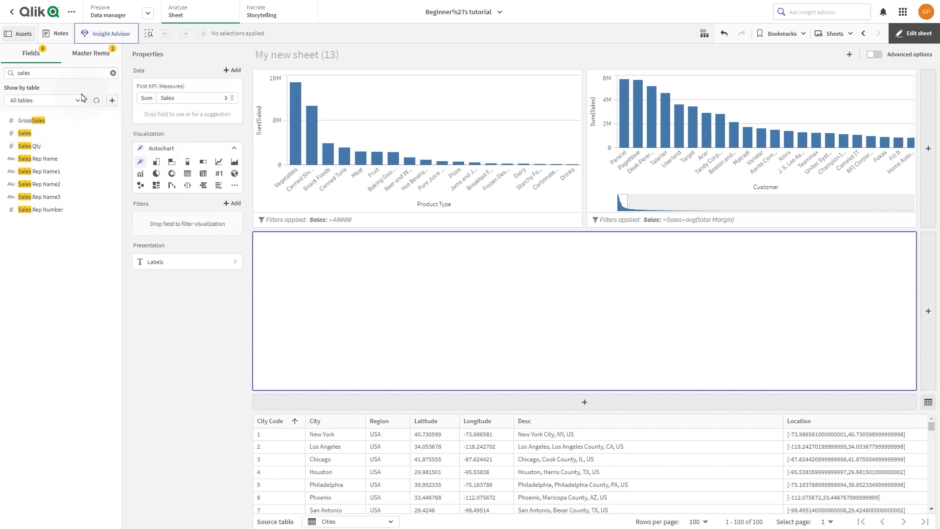
{"action": "left_click", "coordinate": [65, 75]}
{"action": "type", "text": "reg"}
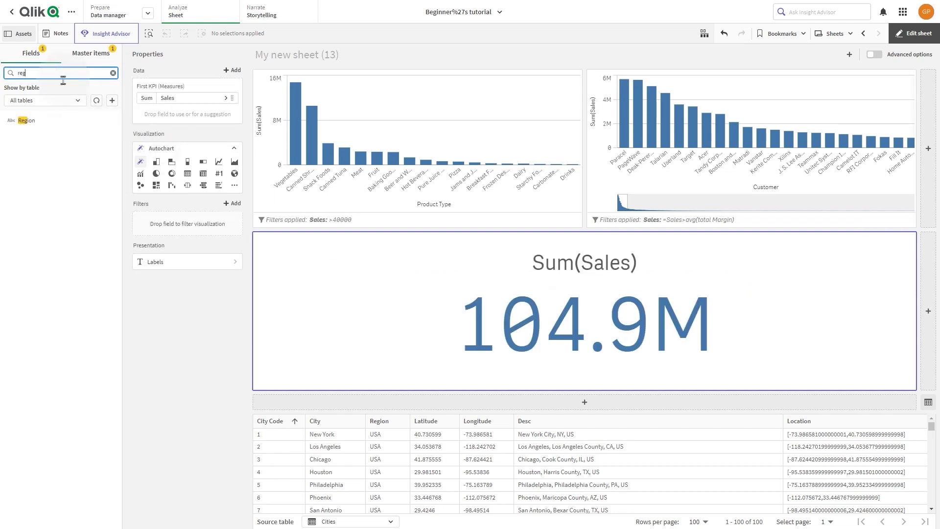
{"action": "left_click_drag", "start_coordinate": [41, 121], "coordinate": [505, 296]}
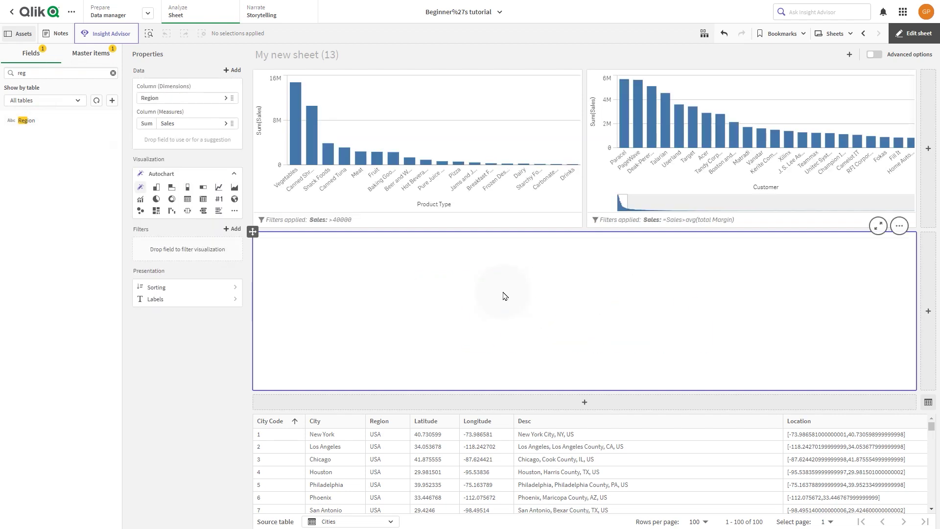
{"action": "left_click", "coordinate": [172, 199]}
Step: Add a Region condition filter on the donut: sum(Sales) greater than fixed value 10000000
{"action": "left_click_drag", "start_coordinate": [38, 127], "coordinate": [165, 277]}
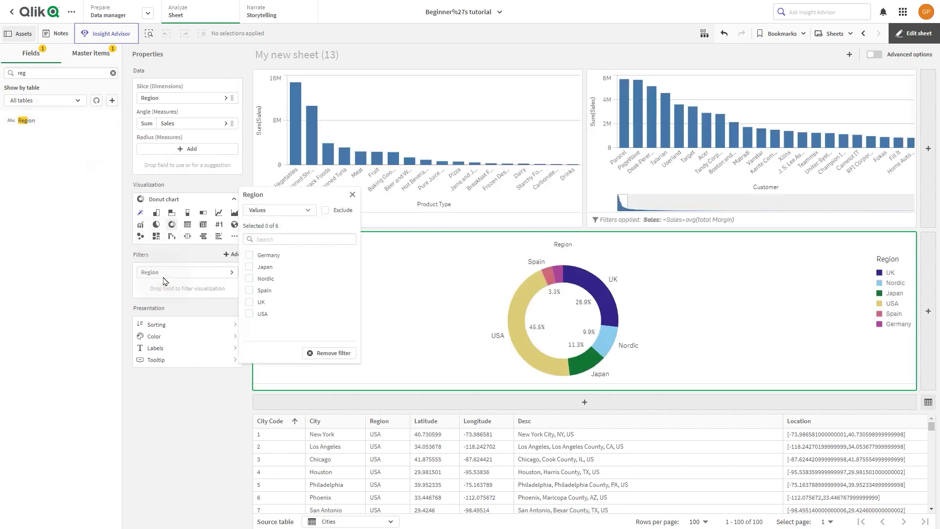
{"action": "left_click", "coordinate": [268, 210]}
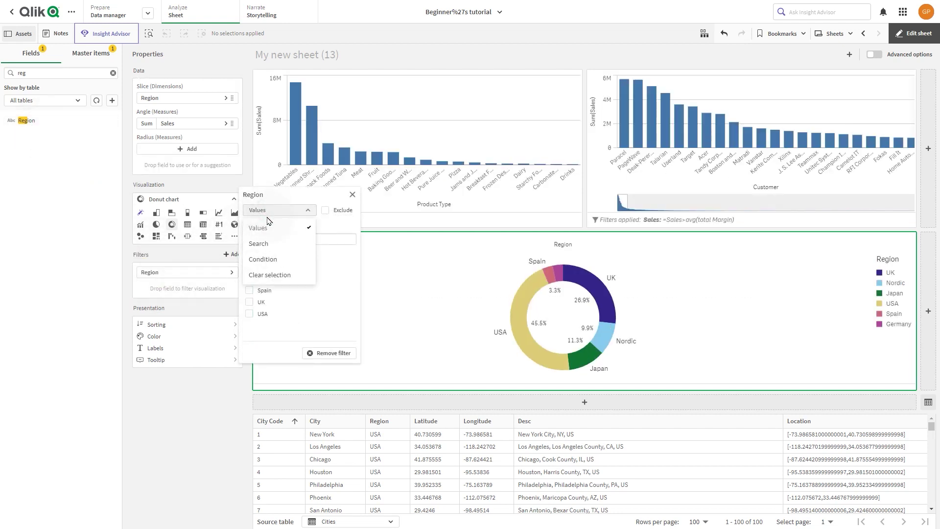
{"action": "left_click", "coordinate": [263, 262]}
{"action": "left_click", "coordinate": [312, 253]}
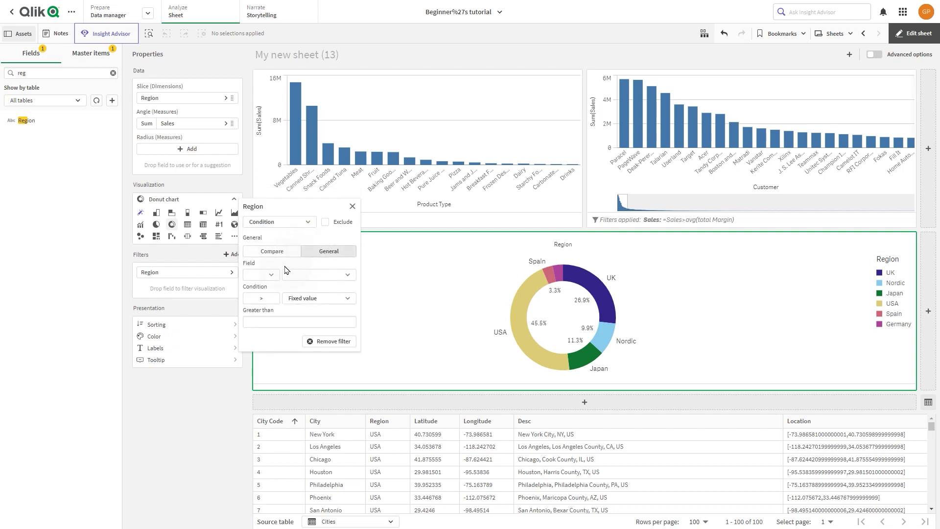
{"action": "left_click", "coordinate": [273, 274]}
{"action": "left_click", "coordinate": [260, 293]}
{"action": "left_click", "coordinate": [301, 274]}
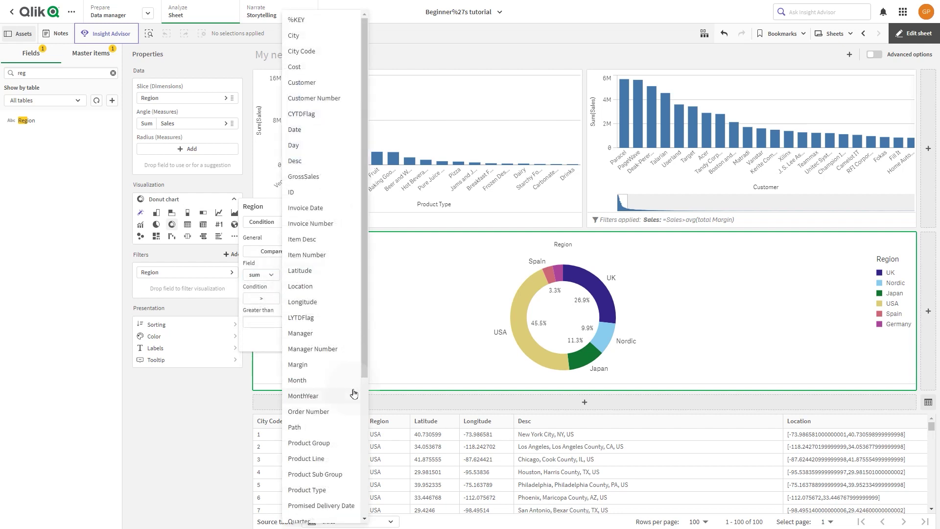
{"action": "left_click_drag", "start_coordinate": [362, 374], "coordinate": [368, 496]}
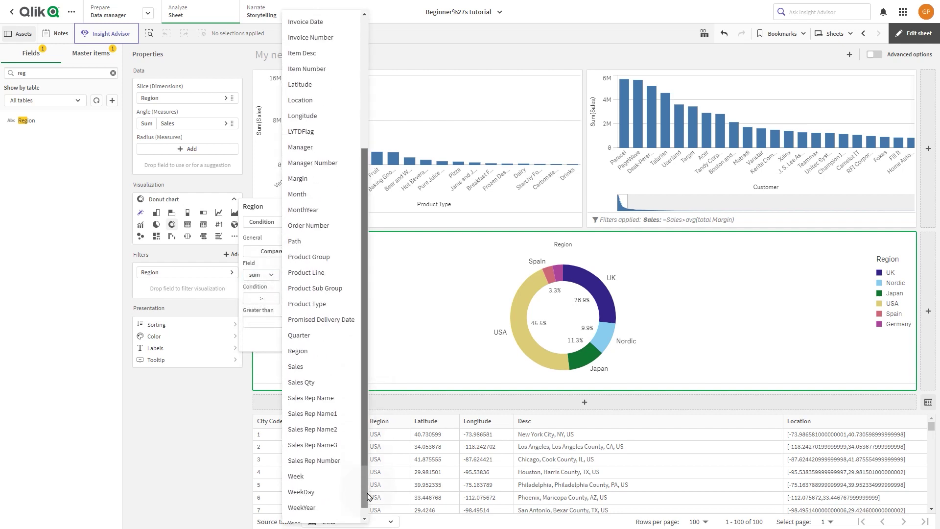
{"action": "left_click", "coordinate": [313, 366]}
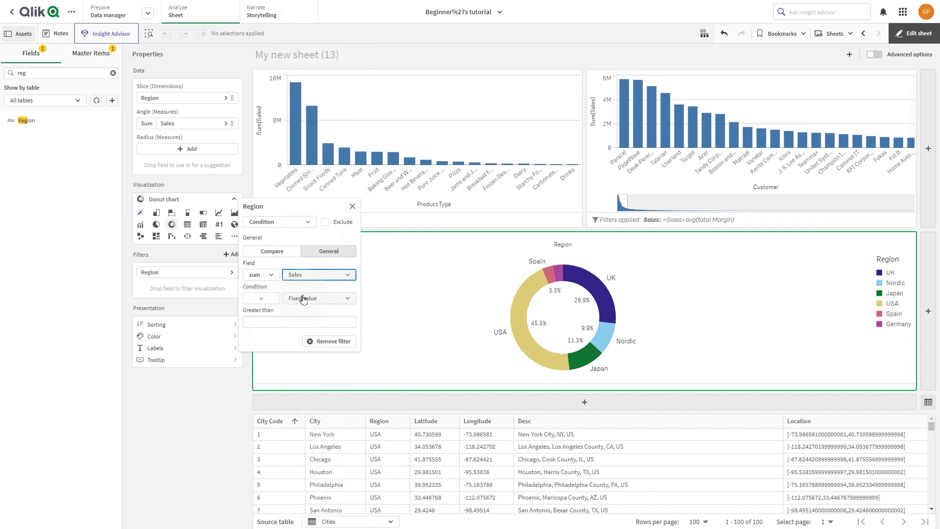
{"action": "left_click", "coordinate": [295, 322]}
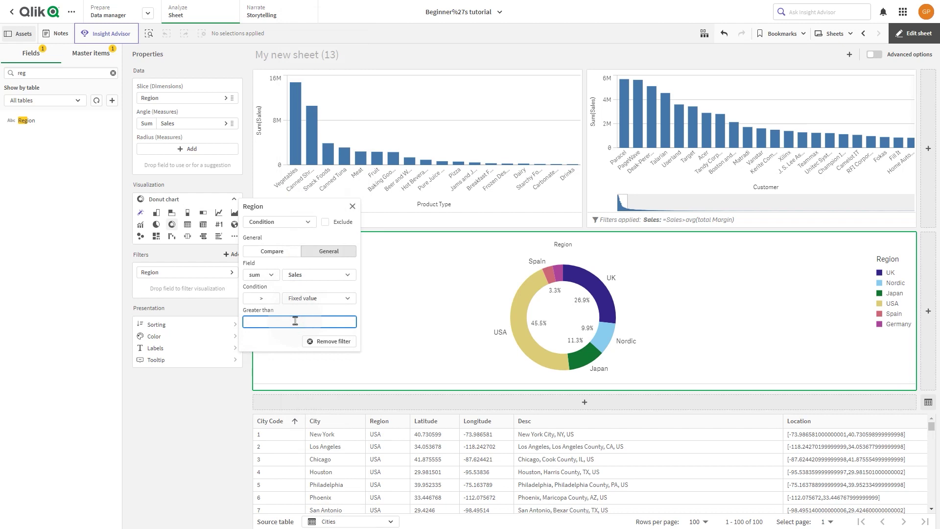
{"action": "type", "text": "10000000"}
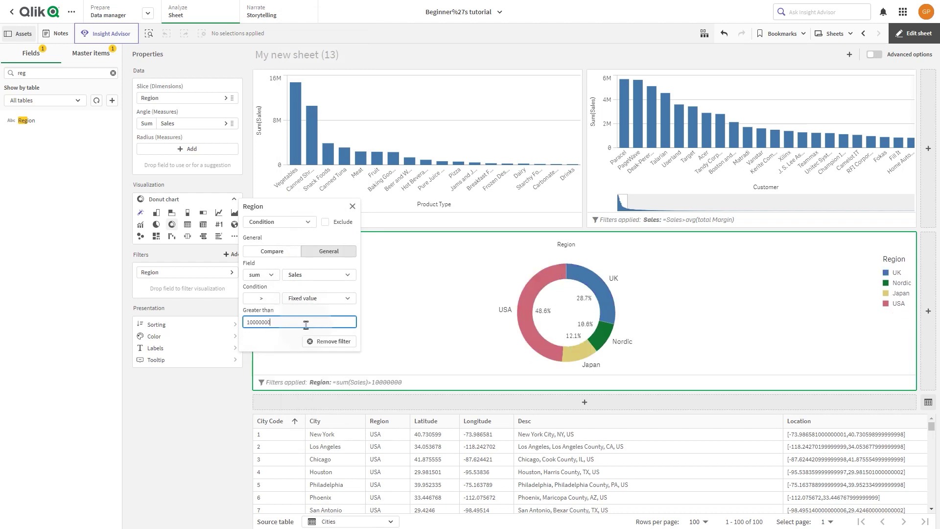
{"action": "left_click", "coordinate": [382, 331]}
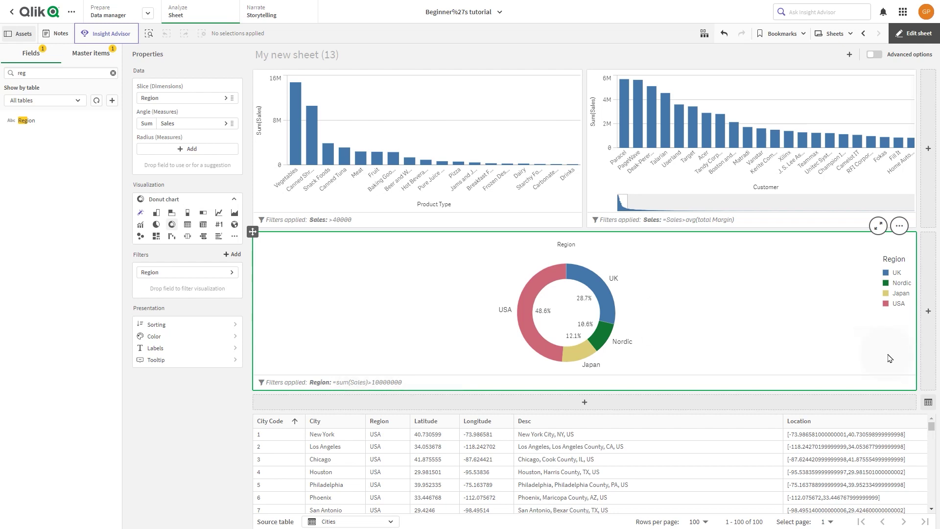
Step: Add a fourth chart beside the donut with Sum(Sales) by Product Sub Group
{"action": "left_click", "coordinate": [928, 311]}
{"action": "double_click", "coordinate": [68, 73]}
{"action": "type", "text": "sales"}
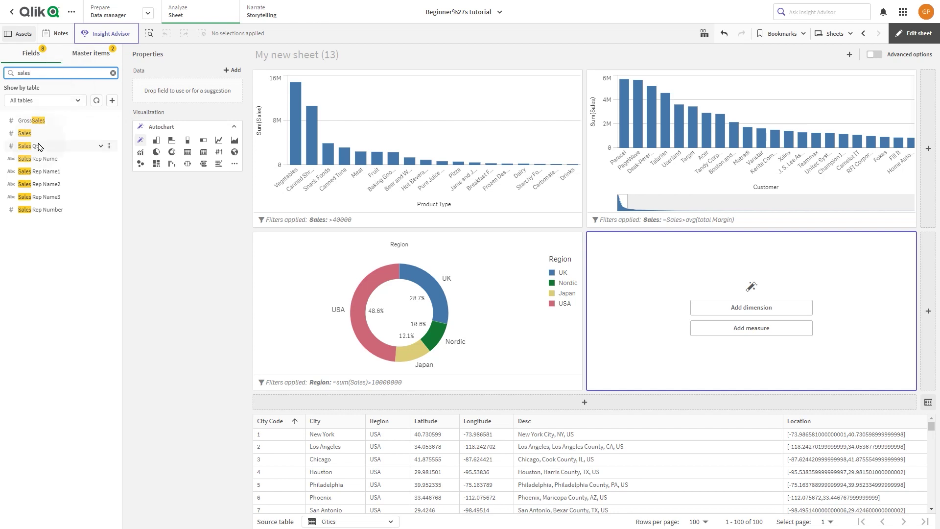
{"action": "left_click_drag", "start_coordinate": [27, 134], "coordinate": [678, 294]}
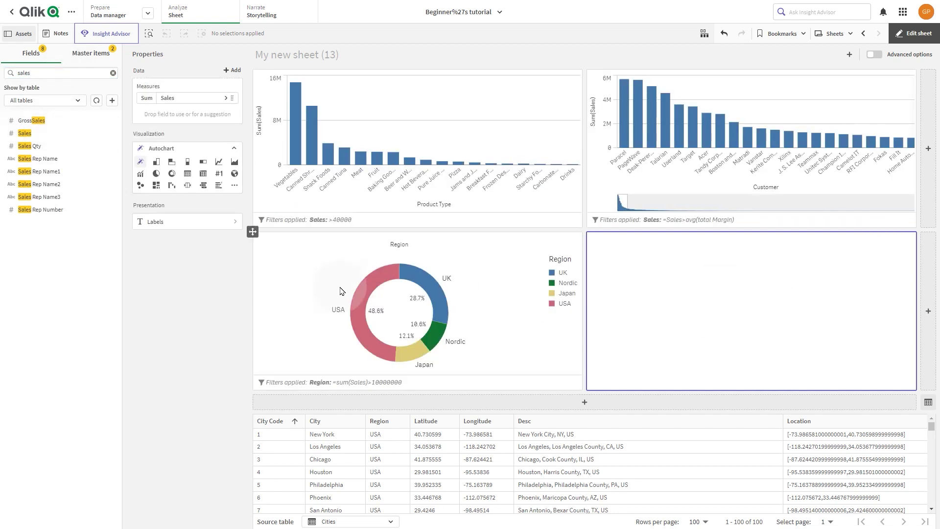
{"action": "double_click", "coordinate": [55, 73]}
{"action": "type", "text": "prod"}
{"action": "left_click_drag", "start_coordinate": [49, 146], "coordinate": [710, 294]}
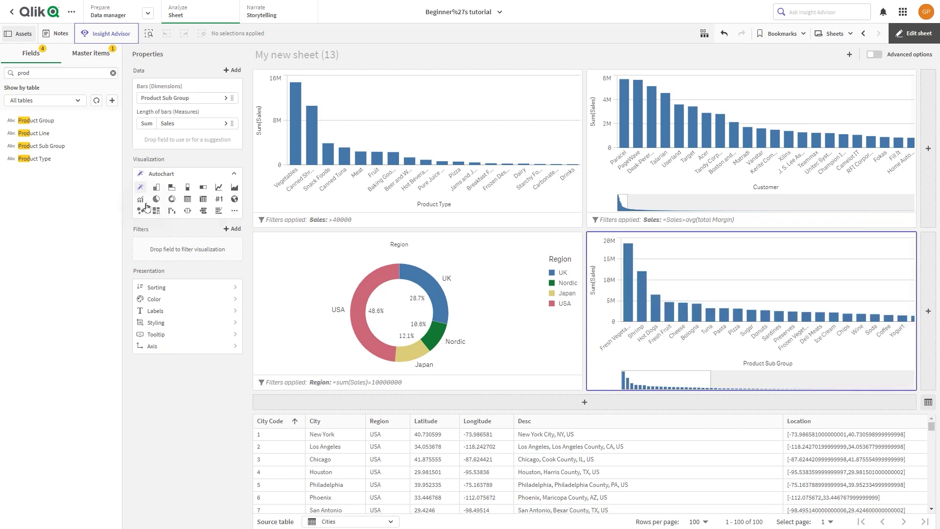
Step: Add a Sales condition filter on the Product Sub Group chart using sum(Sales) as the field
{"action": "left_click", "coordinate": [113, 73]}
{"action": "type", "text": "sales"}
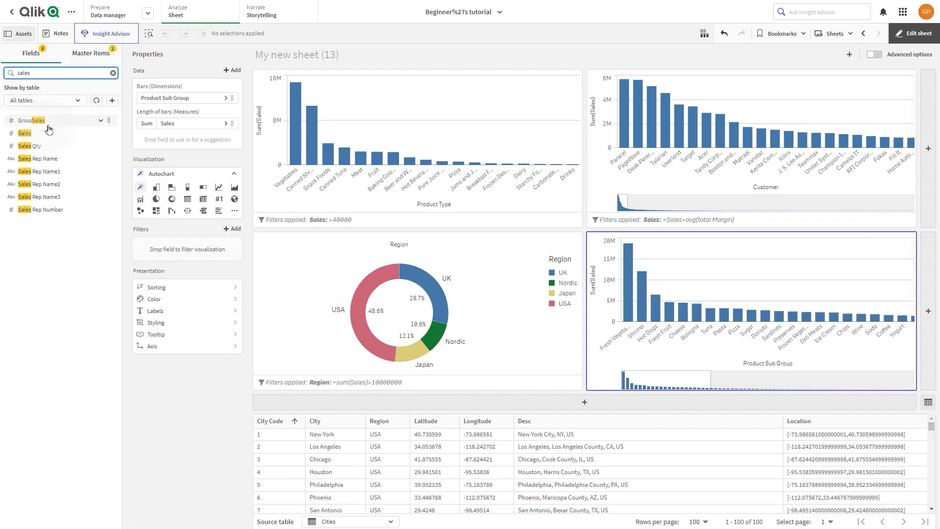
{"action": "left_click_drag", "start_coordinate": [48, 132], "coordinate": [169, 308]}
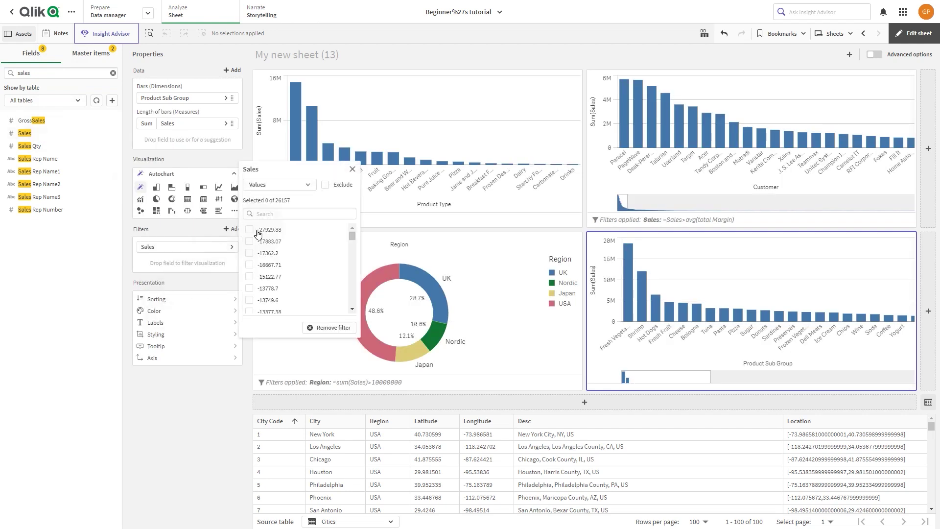
{"action": "left_click", "coordinate": [277, 188]}
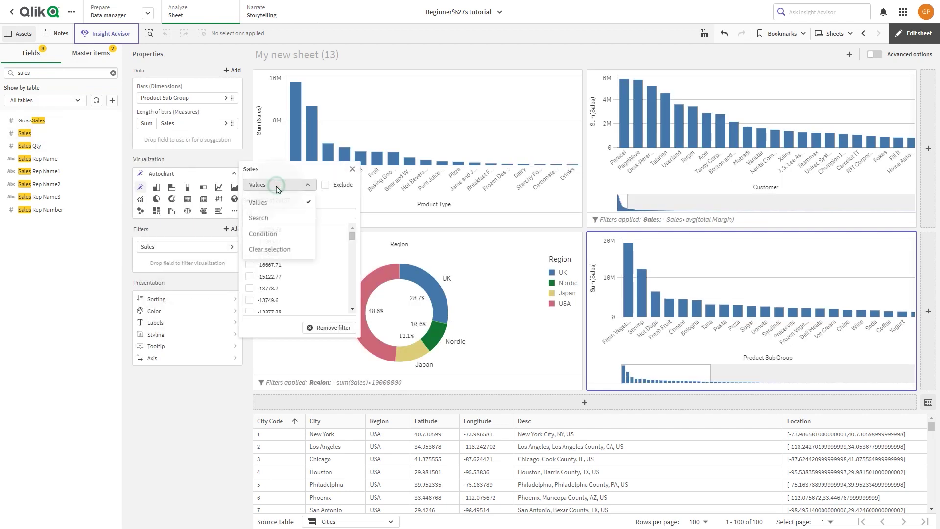
{"action": "left_click", "coordinate": [267, 238]}
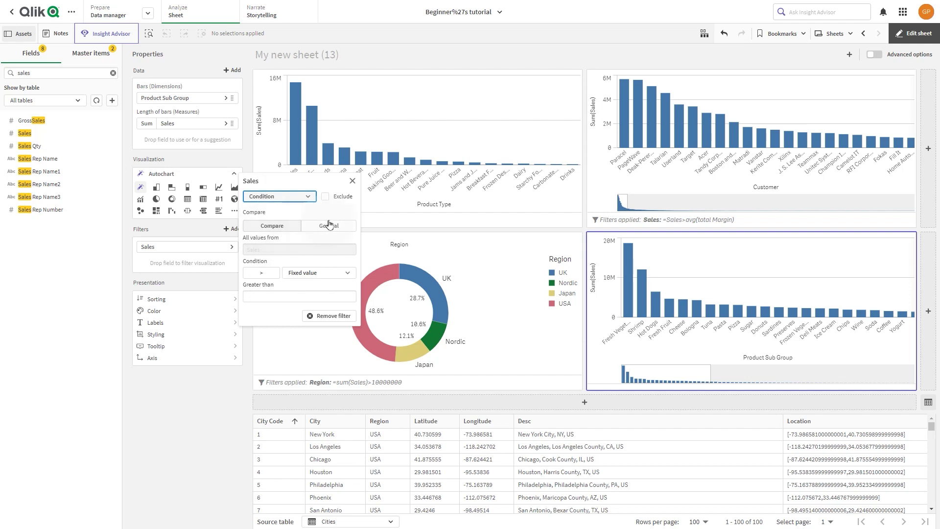
{"action": "left_click", "coordinate": [330, 225]}
{"action": "left_click", "coordinate": [263, 250]}
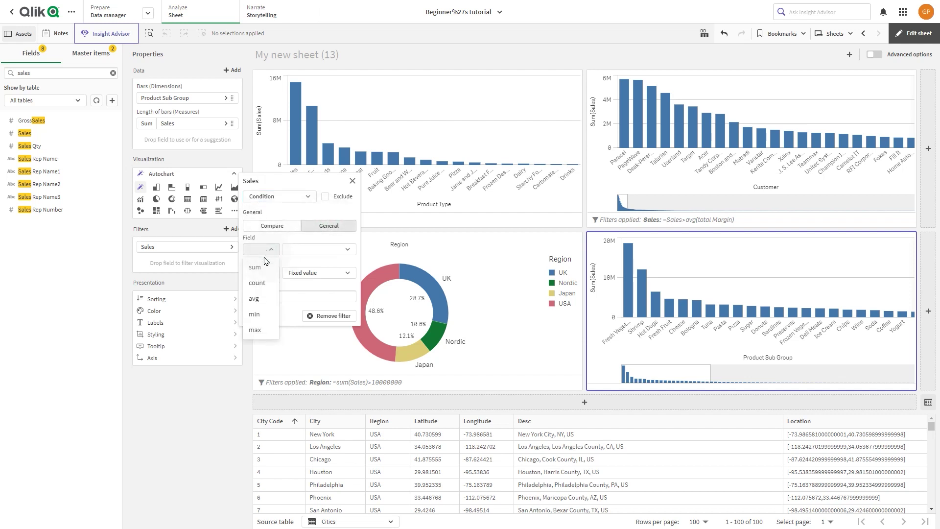
{"action": "left_click", "coordinate": [260, 268]}
{"action": "left_click", "coordinate": [304, 251]}
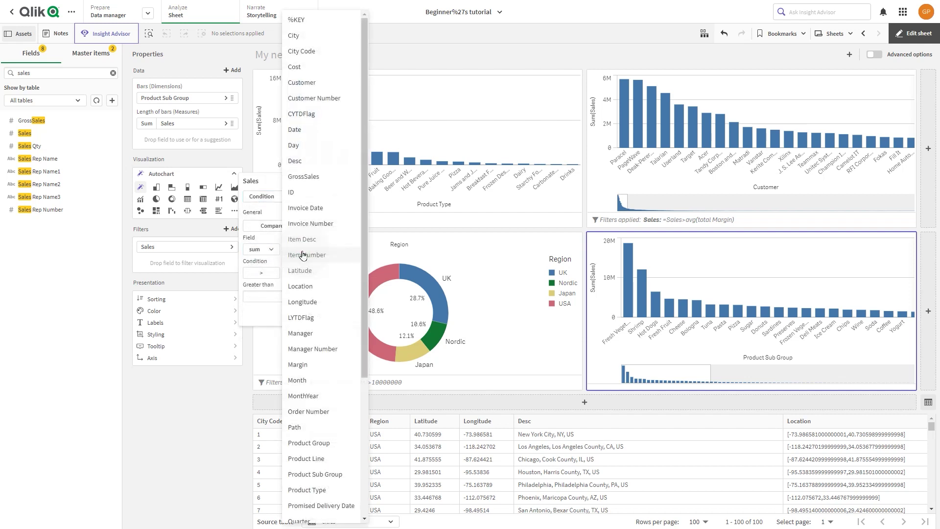
{"action": "left_click_drag", "start_coordinate": [366, 353], "coordinate": [372, 491]}
{"action": "left_click", "coordinate": [299, 357]}
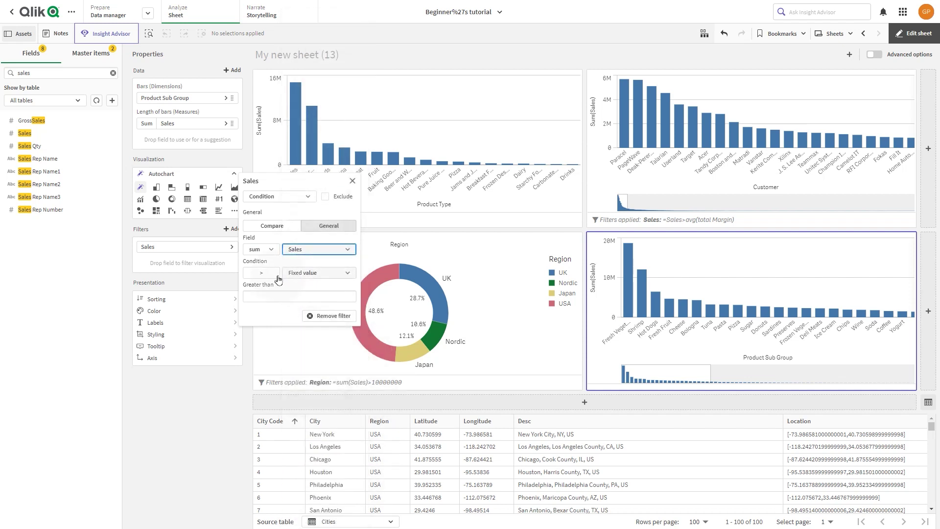
Step: Compare it against calculated value avg(Sales) and set the filter to Exclude
{"action": "left_click", "coordinate": [301, 275]}
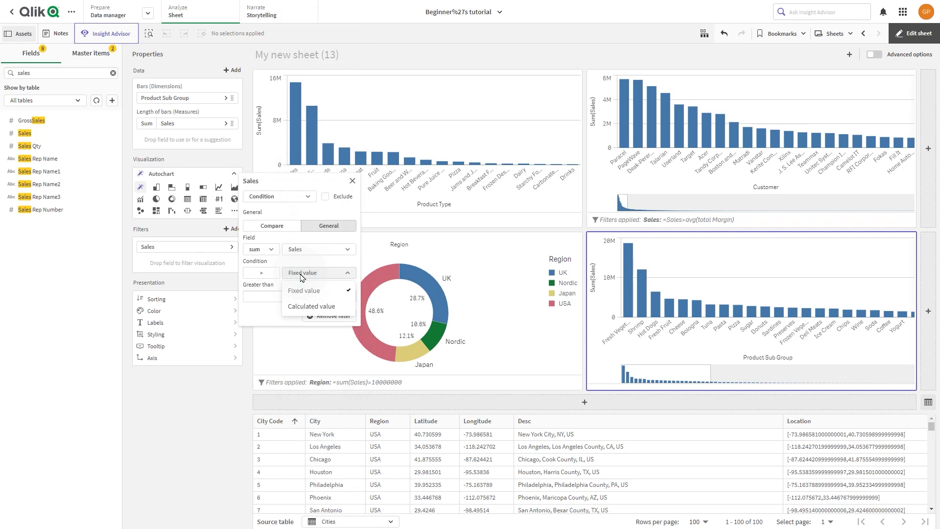
{"action": "left_click", "coordinate": [306, 307]}
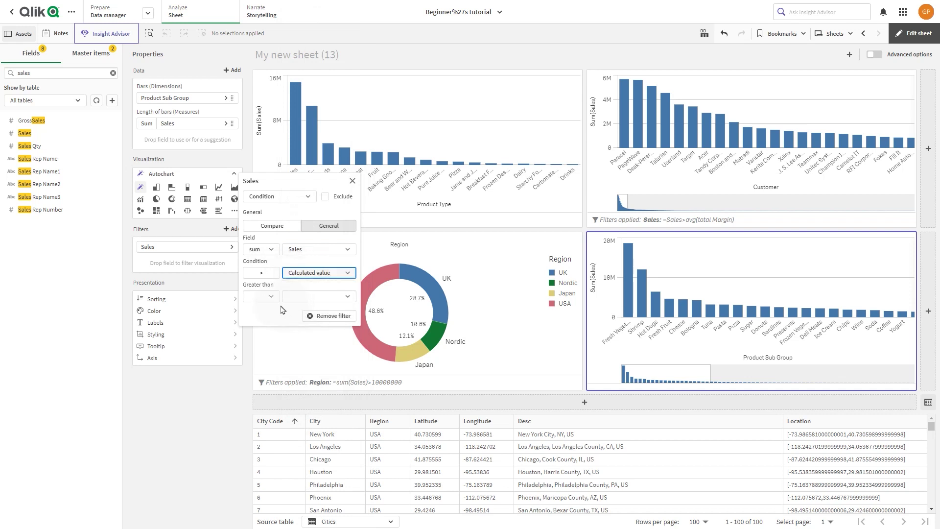
{"action": "left_click", "coordinate": [263, 298]}
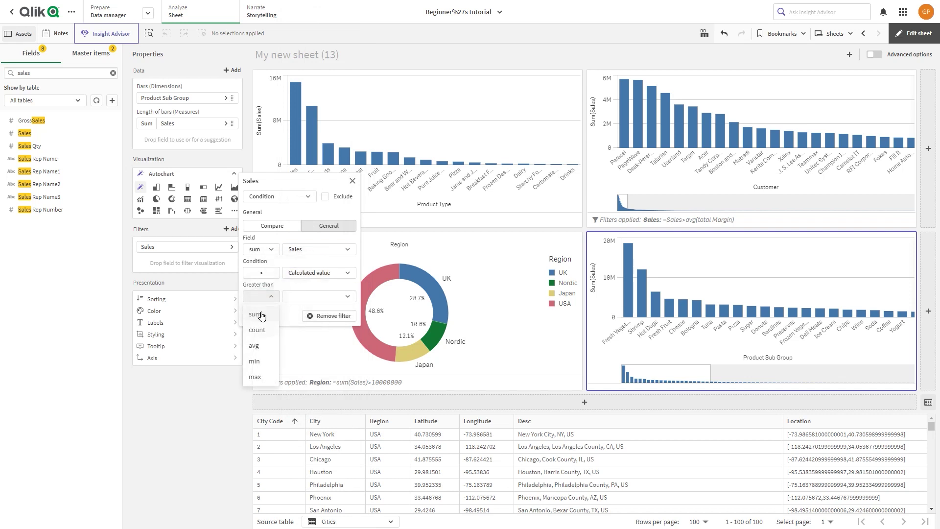
{"action": "left_click", "coordinate": [256, 346]}
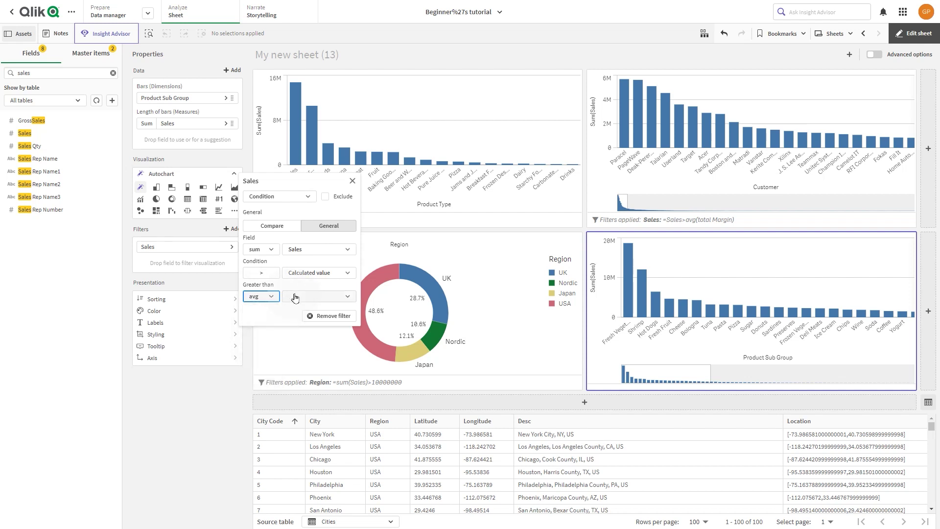
{"action": "left_click", "coordinate": [299, 299]}
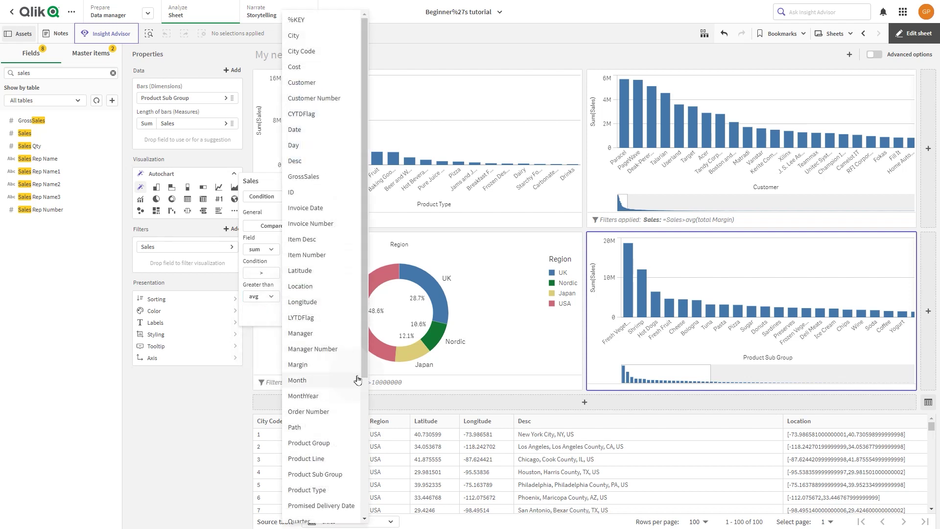
{"action": "scroll", "coordinate": [327, 394], "scroll_direction": "down", "scroll_amount": 5}
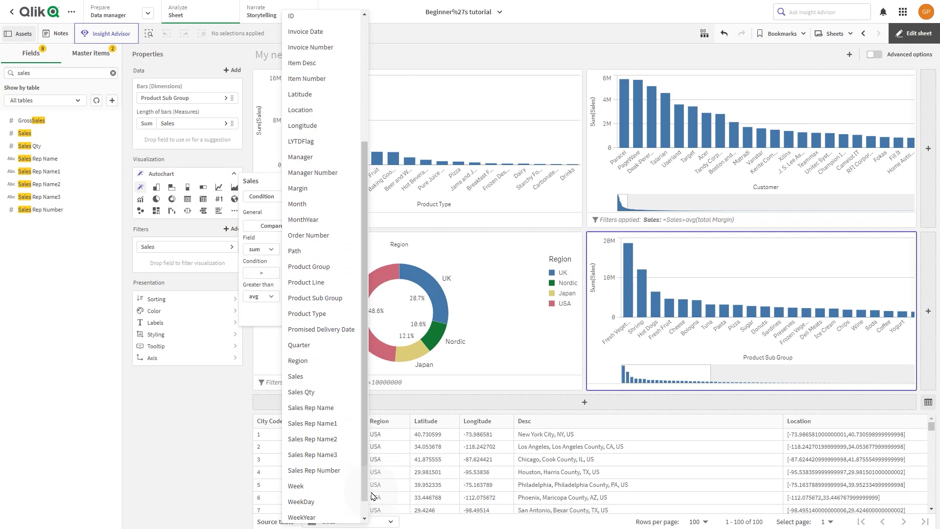
{"action": "left_click", "coordinate": [318, 377]}
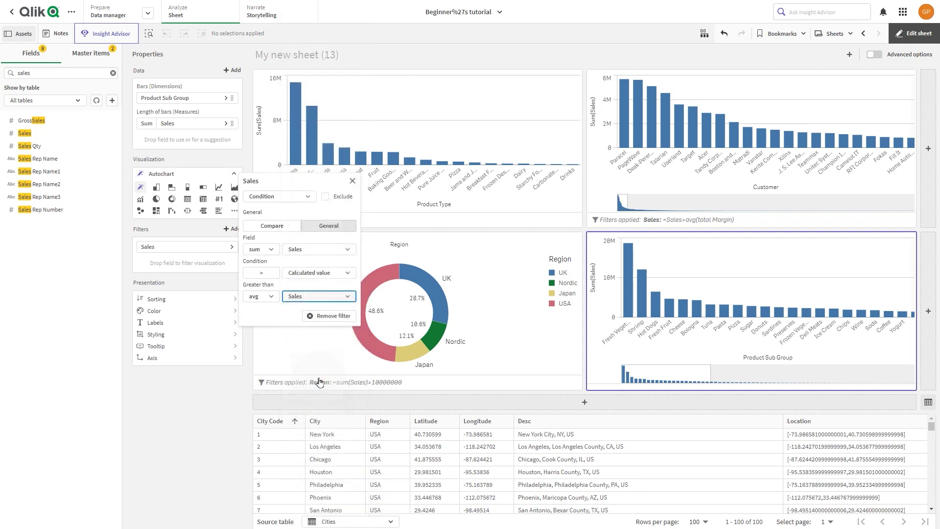
{"action": "left_click", "coordinate": [326, 198]}
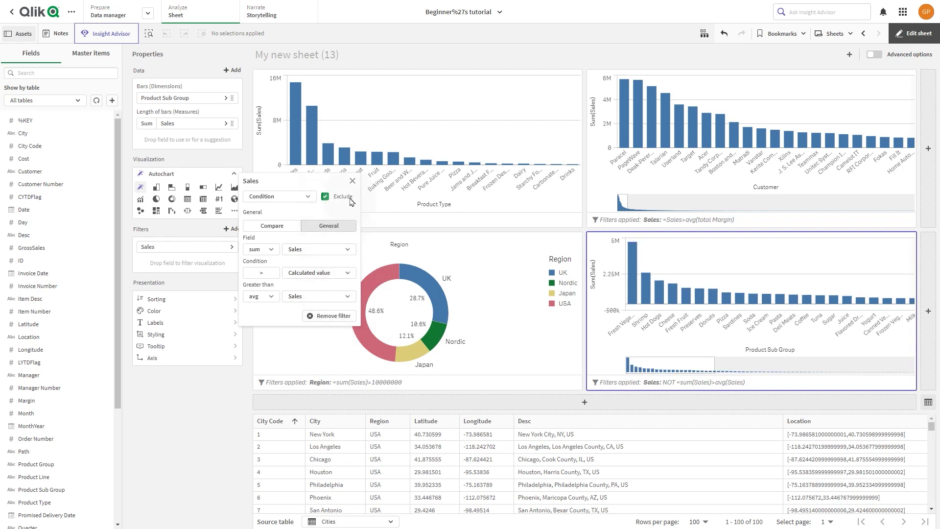
{"action": "left_click", "coordinate": [353, 180]}
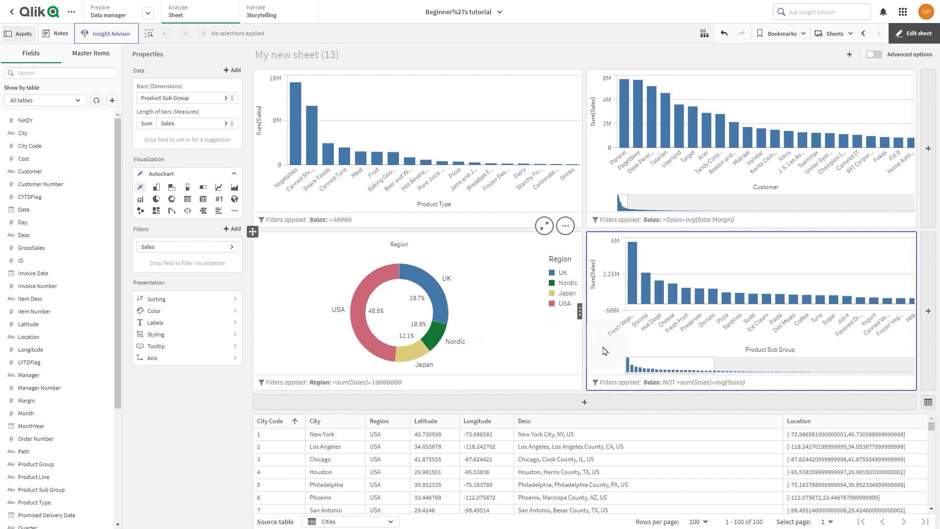